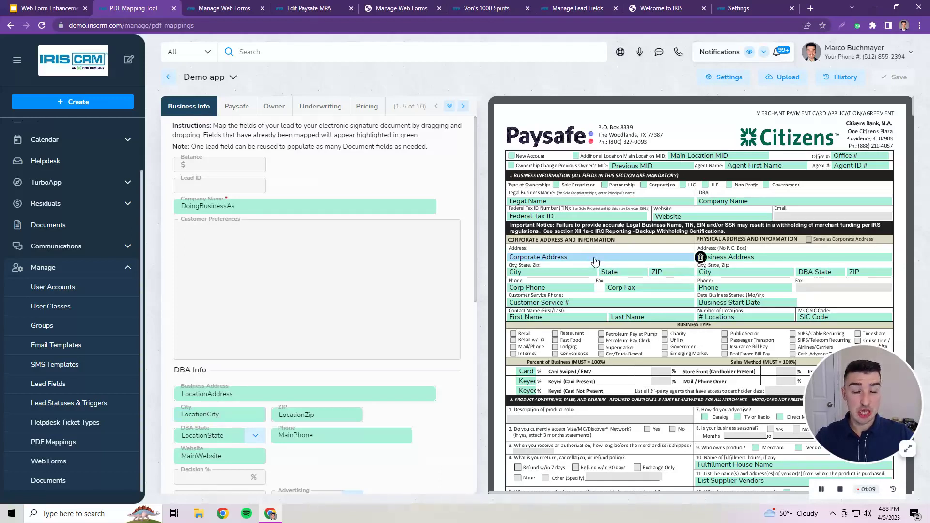
- Return to the Manage Web Forms tab showing the Paysafe Form Add Form dialog
click(223, 5)
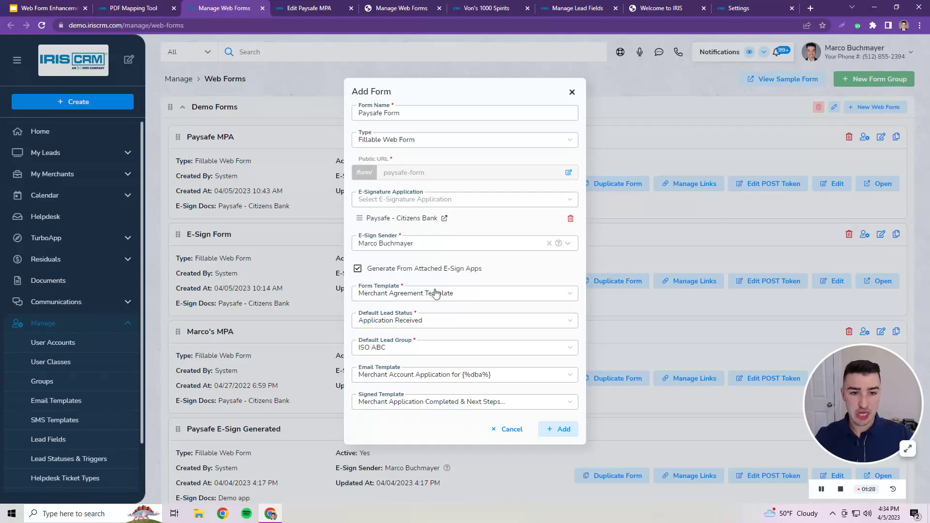
click(359, 270)
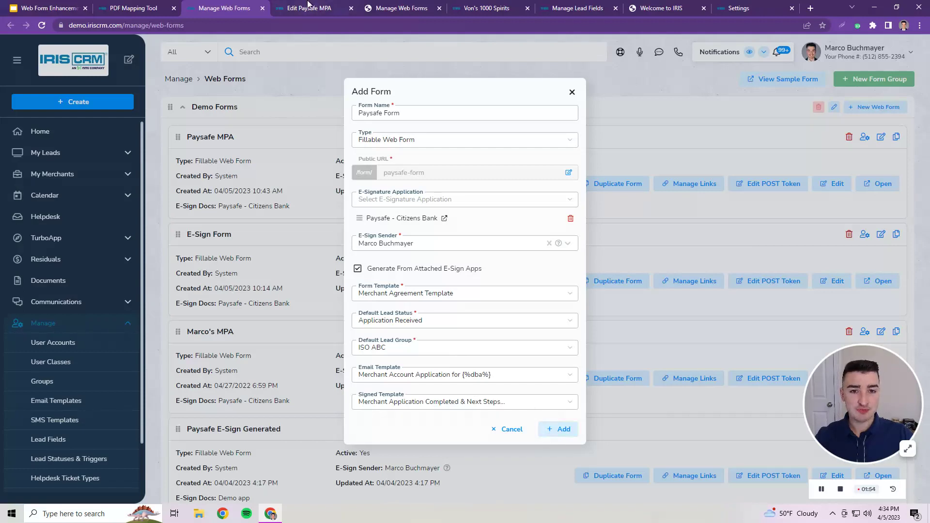
- Open the Paysafe MPA form editor, briefly comparing it with the PDF Mapping Tool
click(308, 6)
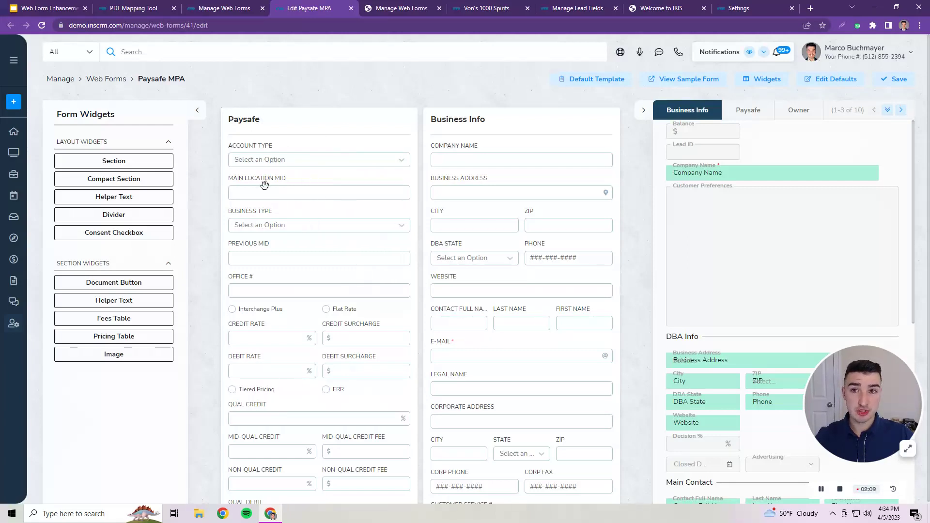
click(134, 7)
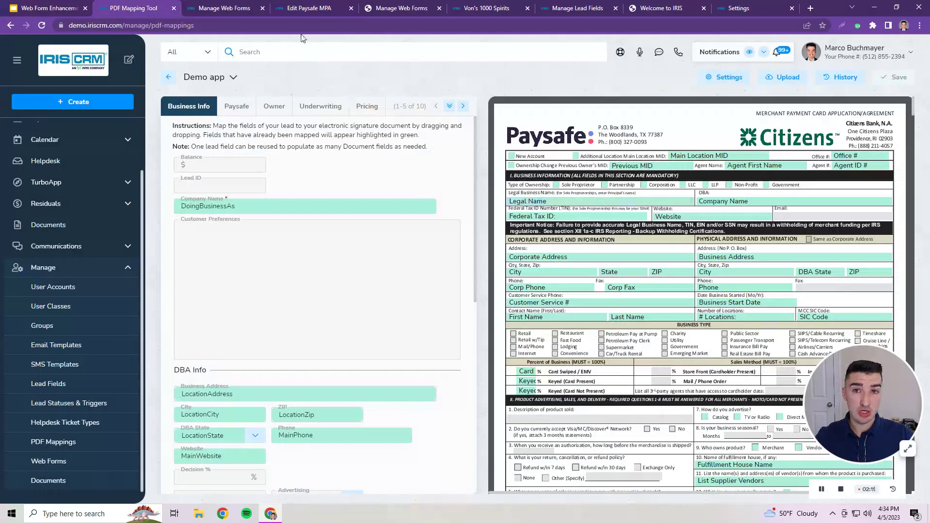
click(310, 7)
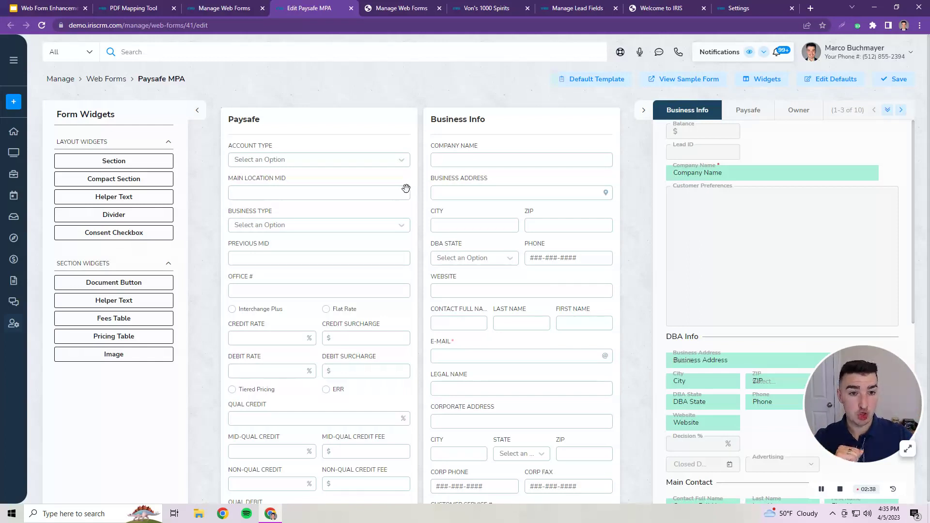
- Scroll through the editor's Paysafe and Business Info merchant fields
scroll(418, 243, down, 1)
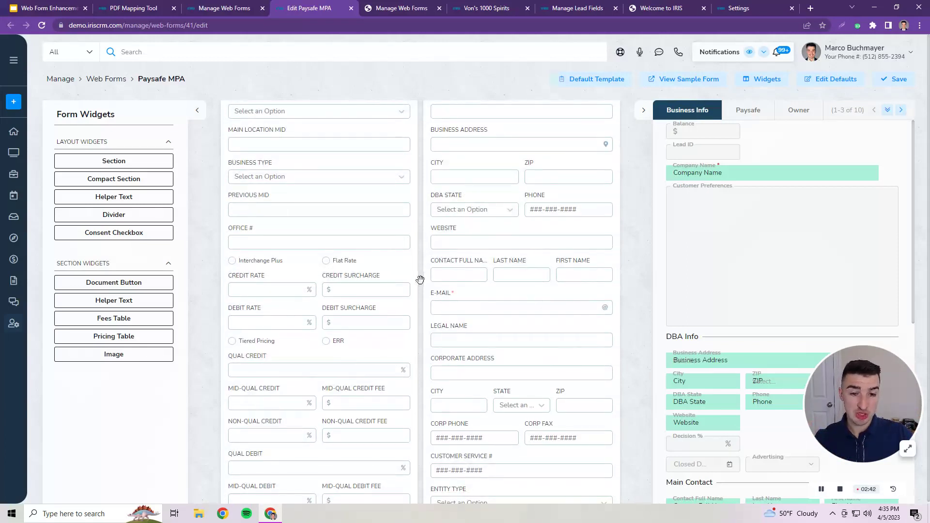
scroll(394, 277, down, 5)
scroll(394, 277, down, 12)
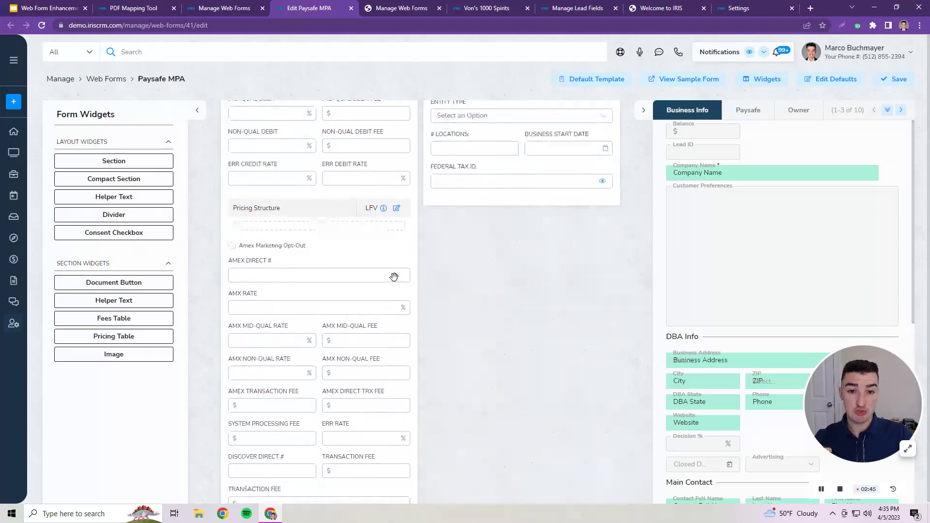
scroll(380, 267, down, 15)
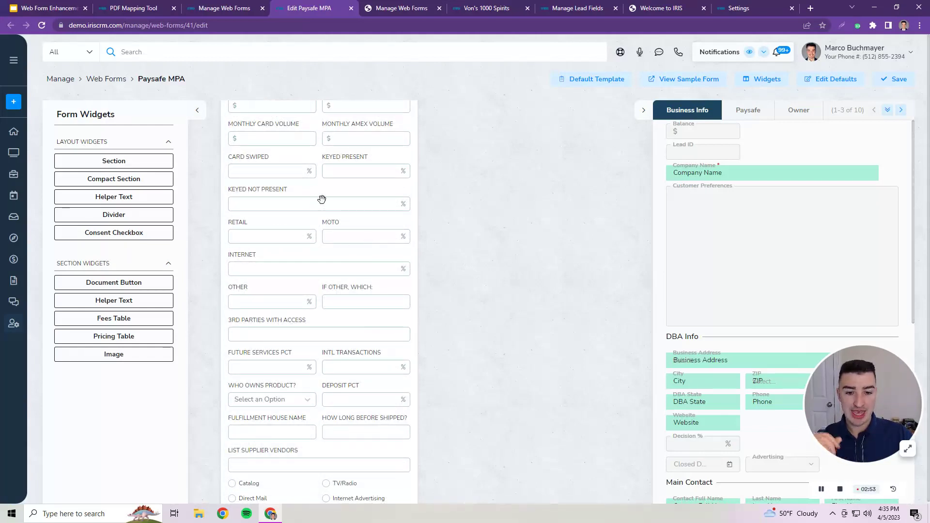
scroll(324, 200, down, 4)
scroll(324, 199, down, 4)
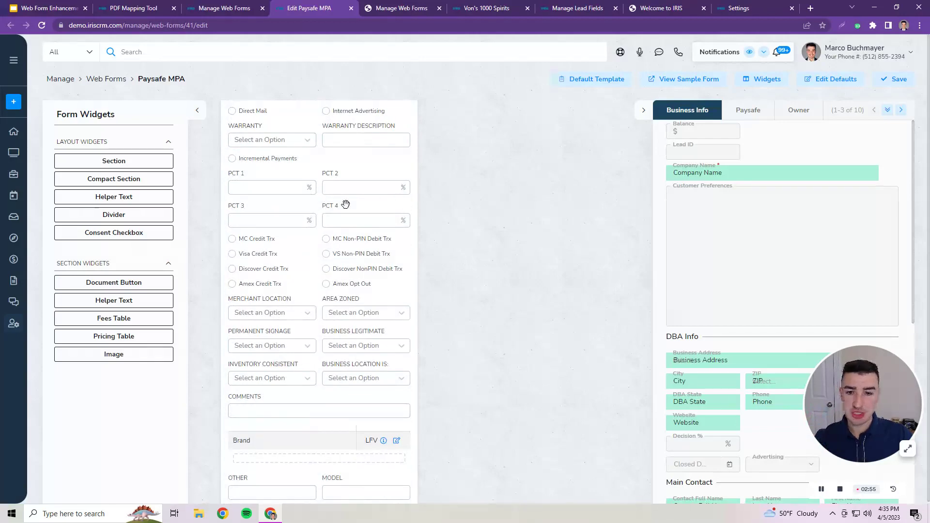
scroll(363, 231, up, 4)
scroll(368, 239, up, 15)
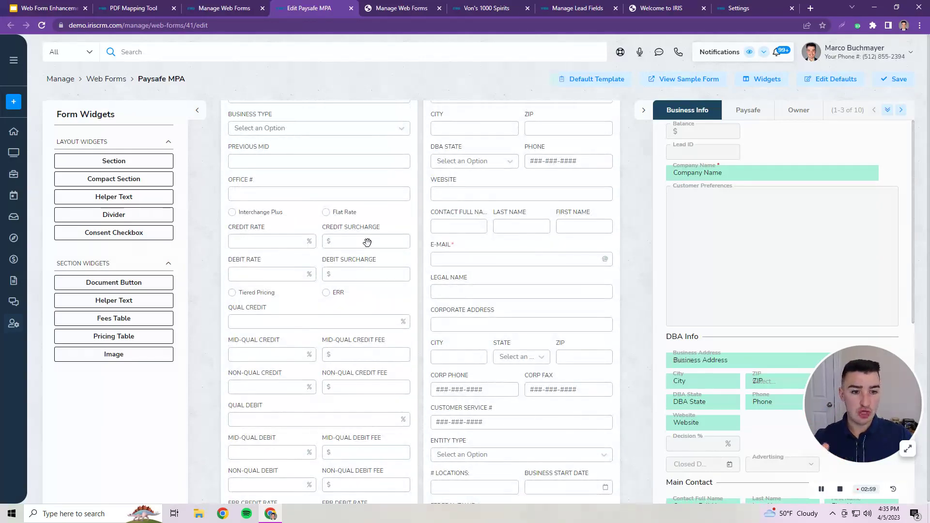
scroll(346, 216, up, 2)
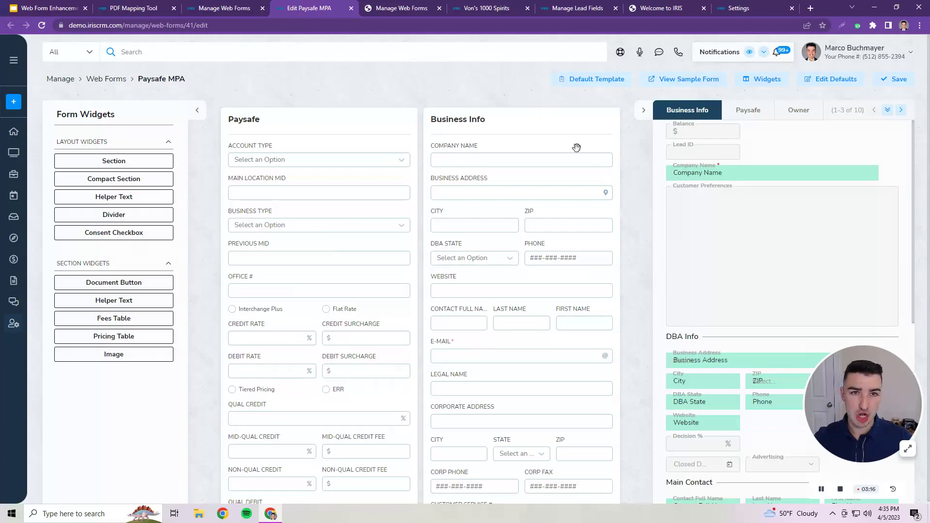
- Inspect the HNN3 (Copy) e-sign warning in Manage Web Forms, then open the Von's 1000 Spirits lead
mouse_move(396, 11)
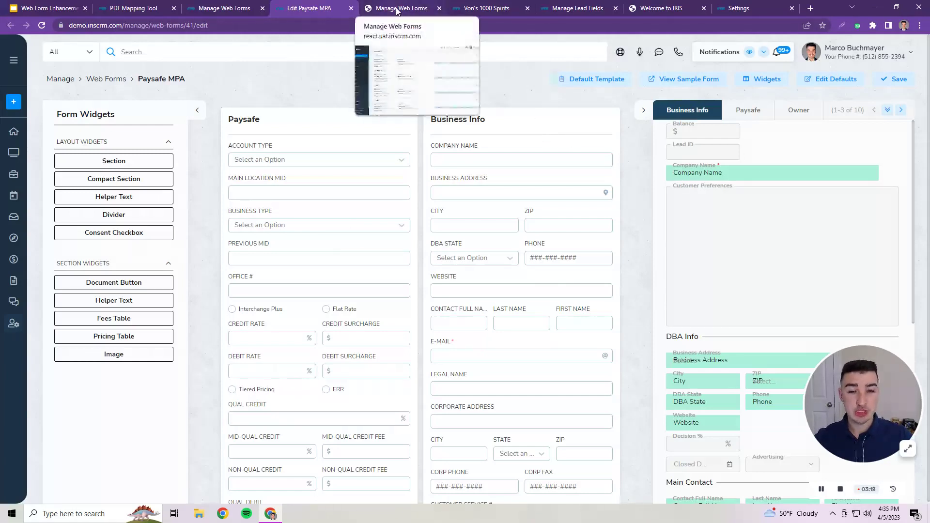
click(396, 9)
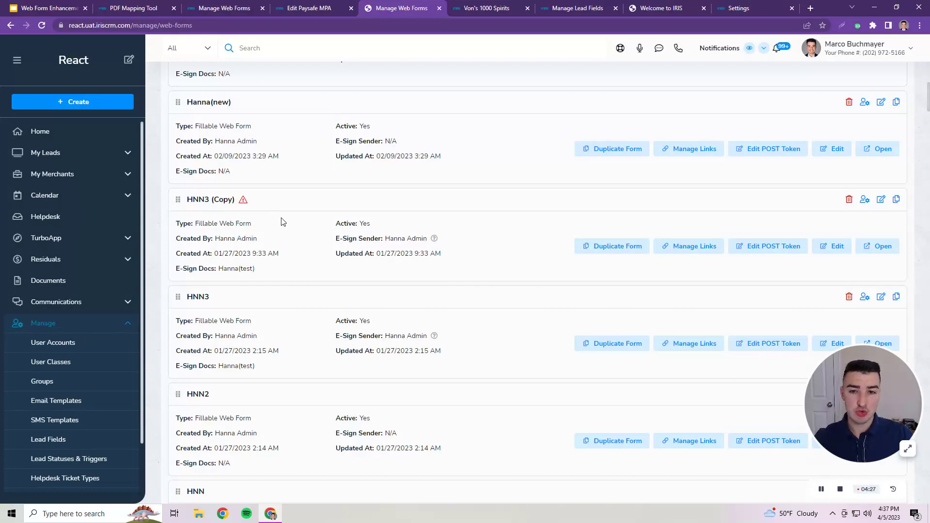
mouse_move(246, 205)
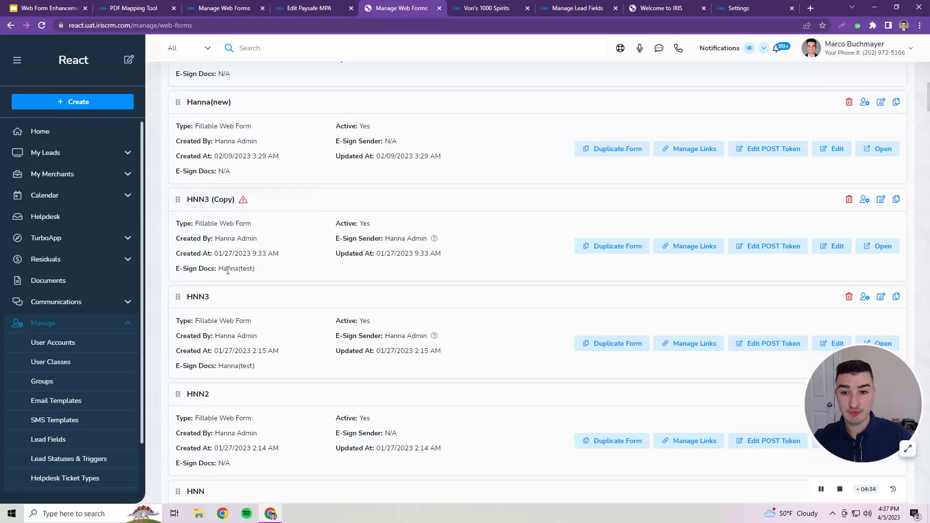
drag(260, 270, 185, 271)
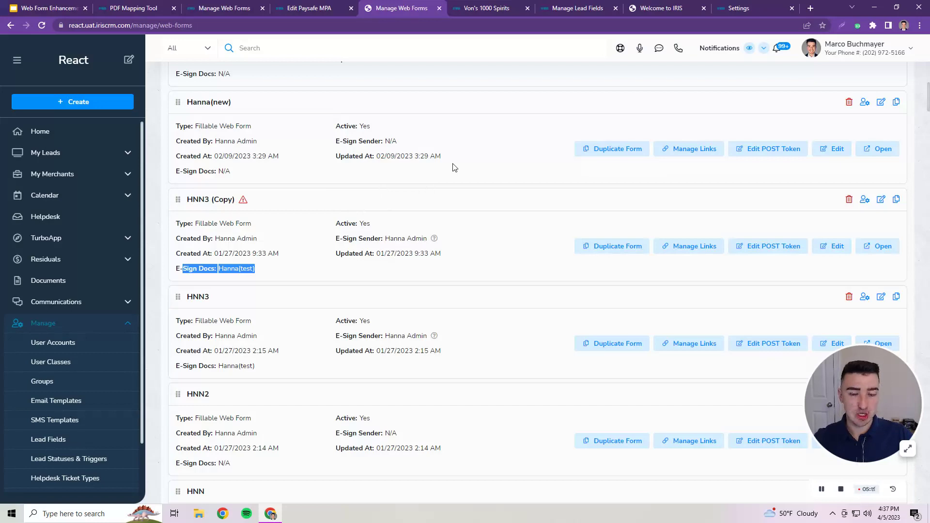
click(481, 12)
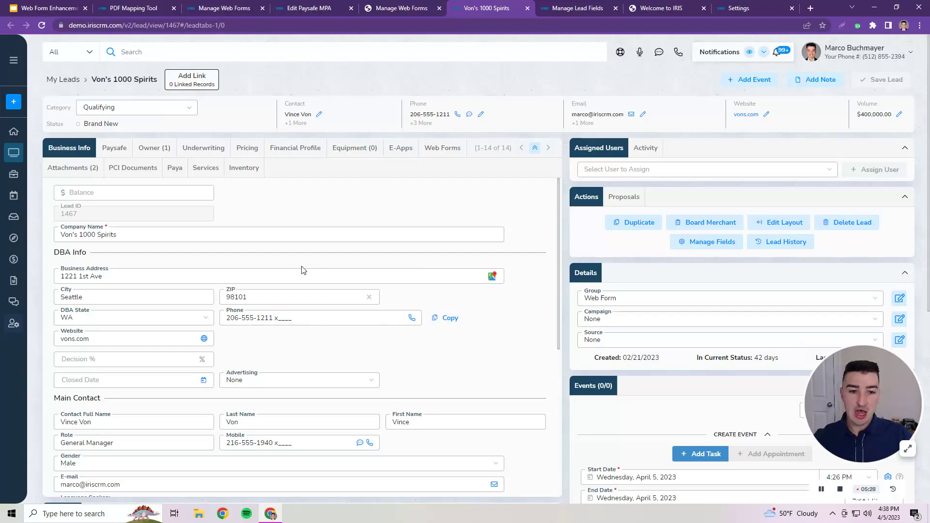
- Go through the lead's Owner and Pricing tabs to Web Forms, listing the one sent MPA form
scroll(303, 273, down, 5)
scroll(304, 277, up, 5)
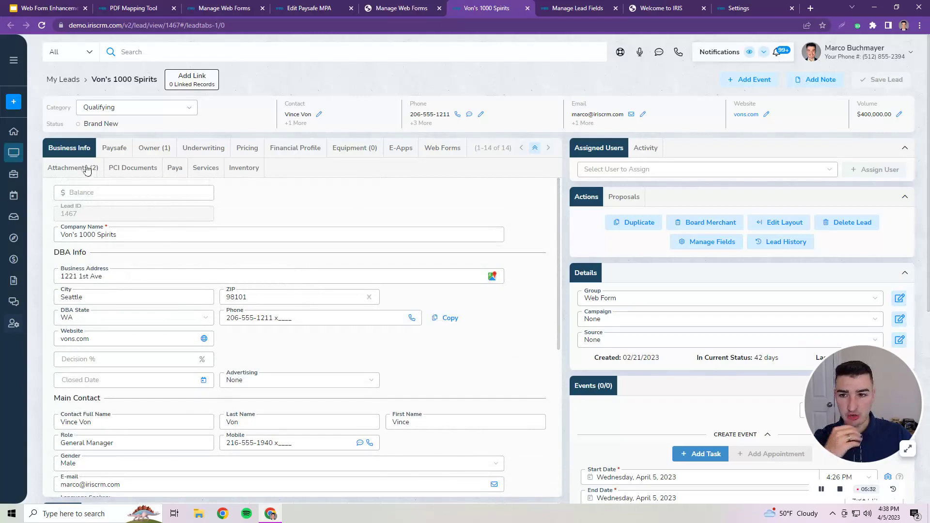
click(148, 154)
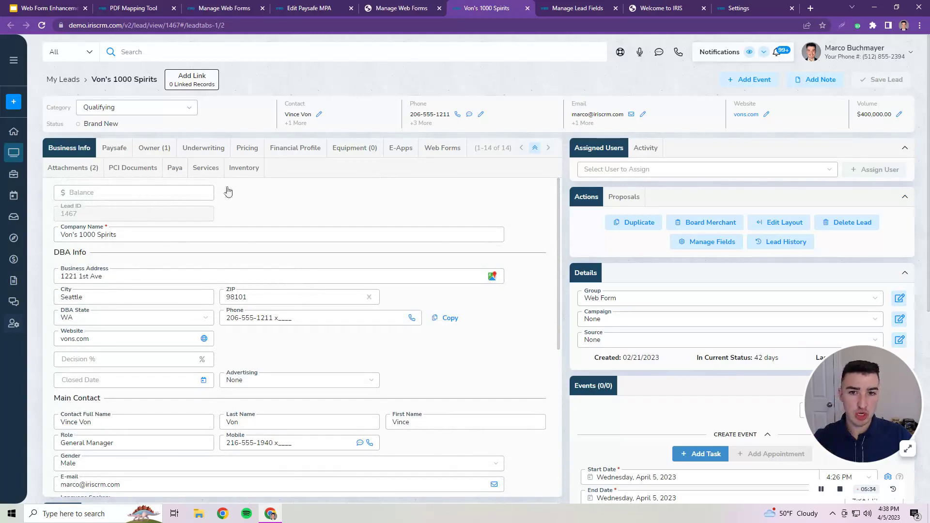
click(248, 153)
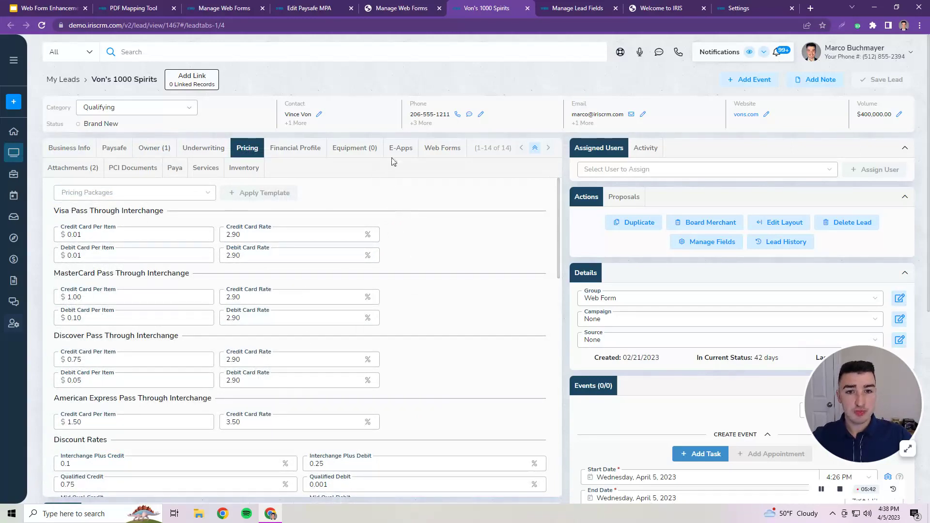
click(427, 154)
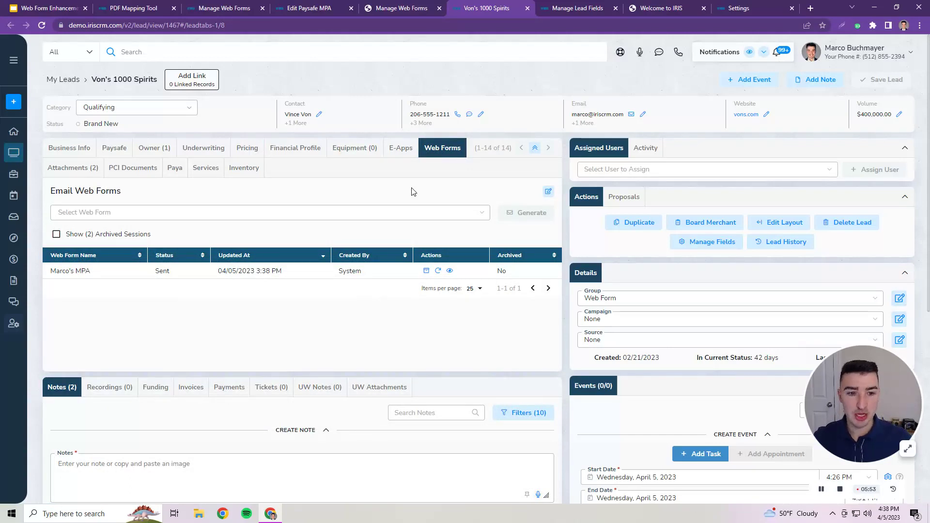
- Choose MPA - Default under Demo Forms as the web form to generate
click(478, 217)
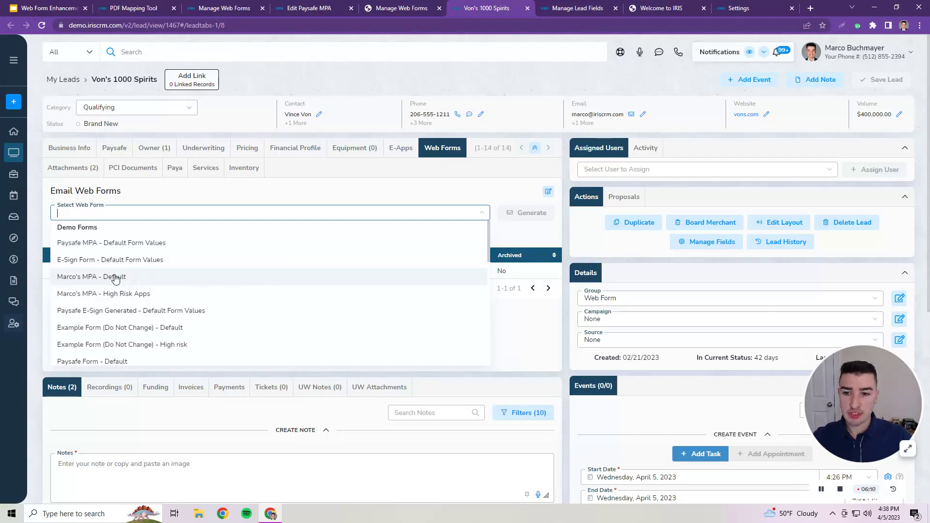
click(87, 280)
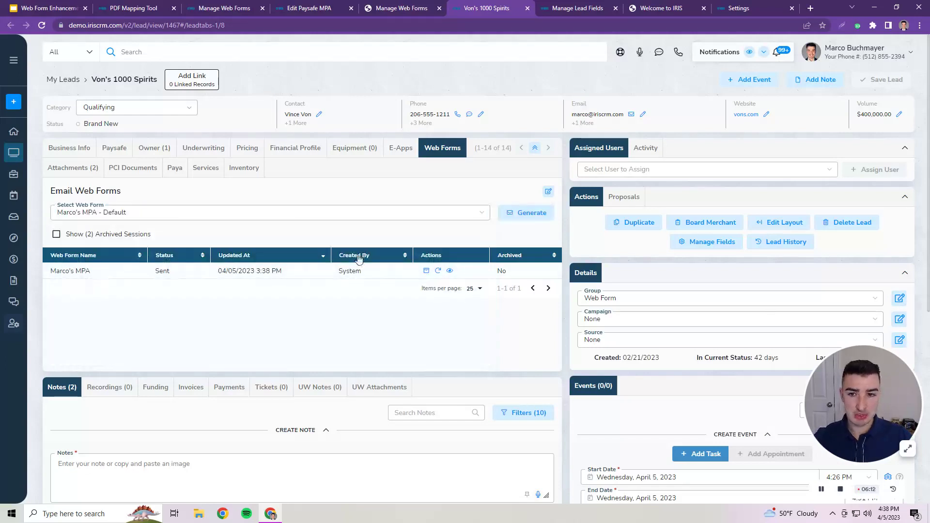
- Generate the MPA - Default web form, replacing the lead's existing form
click(512, 216)
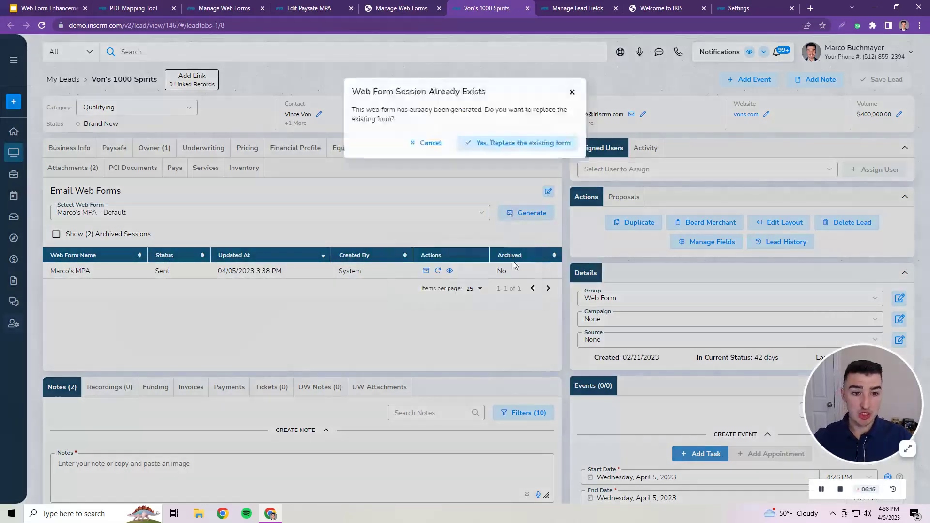
click(515, 149)
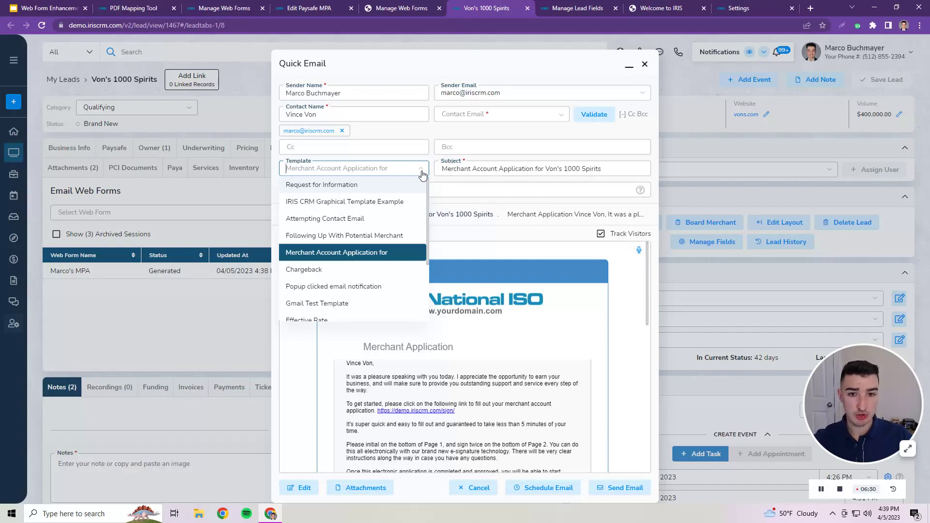
- Send the Merchant Account Application email with the web form to the lead
click(422, 175)
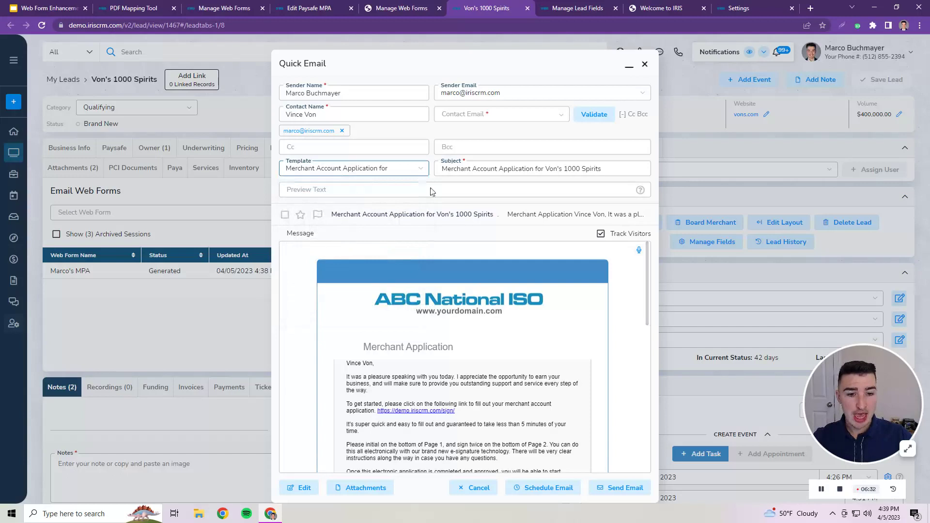
scroll(523, 344, down, 3)
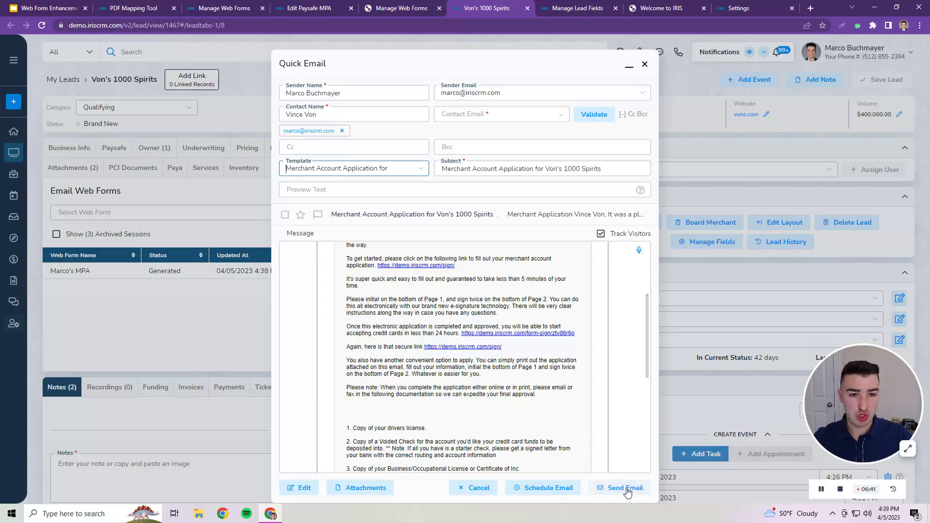
click(628, 492)
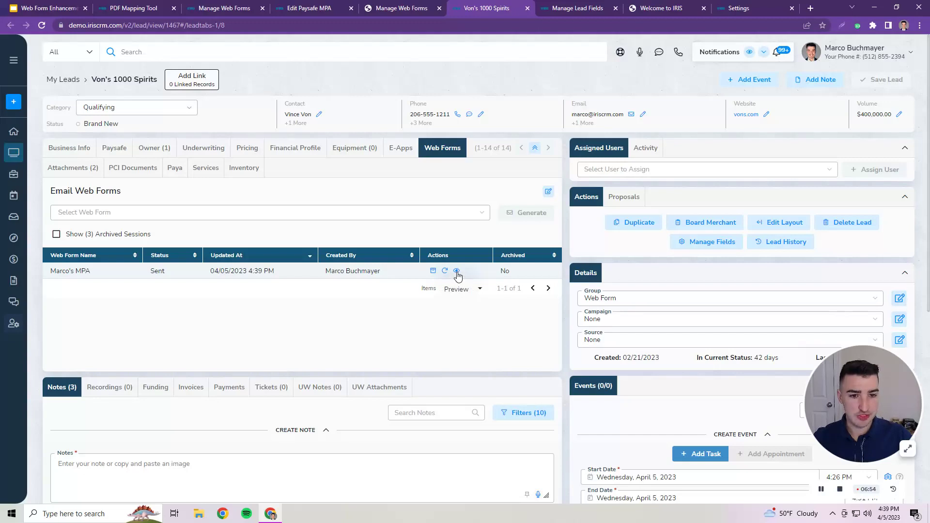
- Preview the sent MPA web form via Go To Preview
click(457, 273)
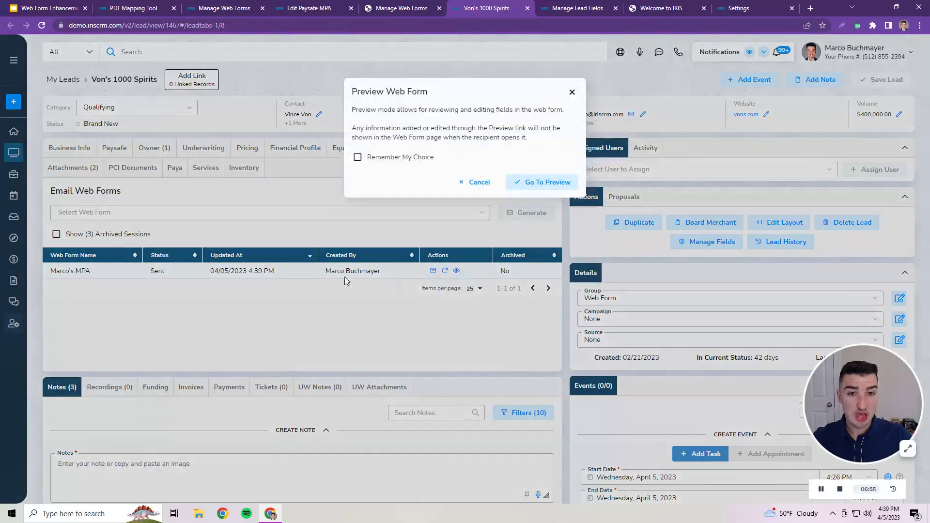
click(558, 180)
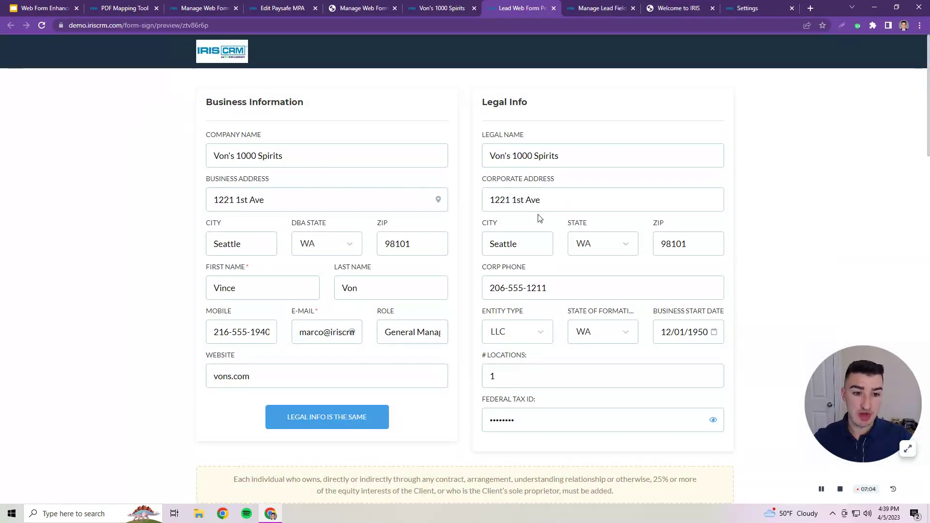
- Scroll through the prefilled fee tables and Supporting Documents, then agree to the Terms and Conditions
scroll(533, 213, down, 3)
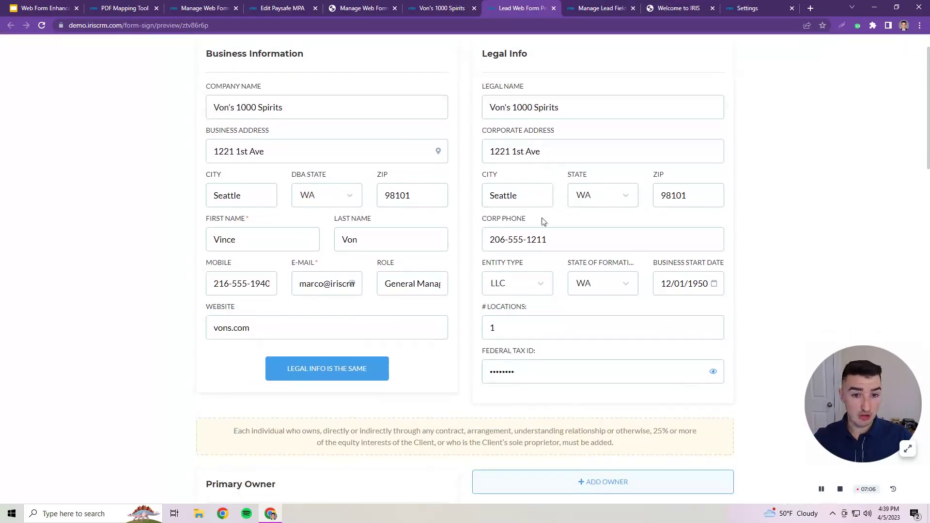
scroll(339, 160, up, 2)
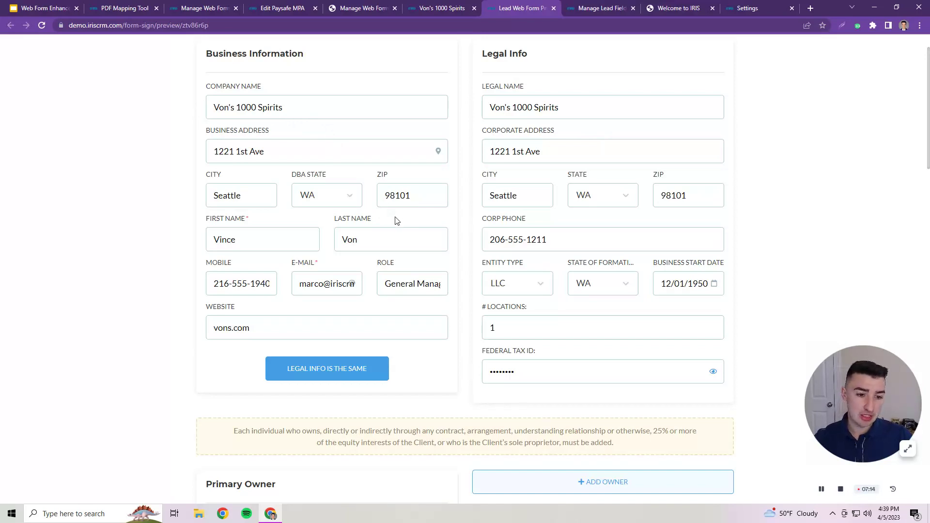
scroll(395, 221, down, 2)
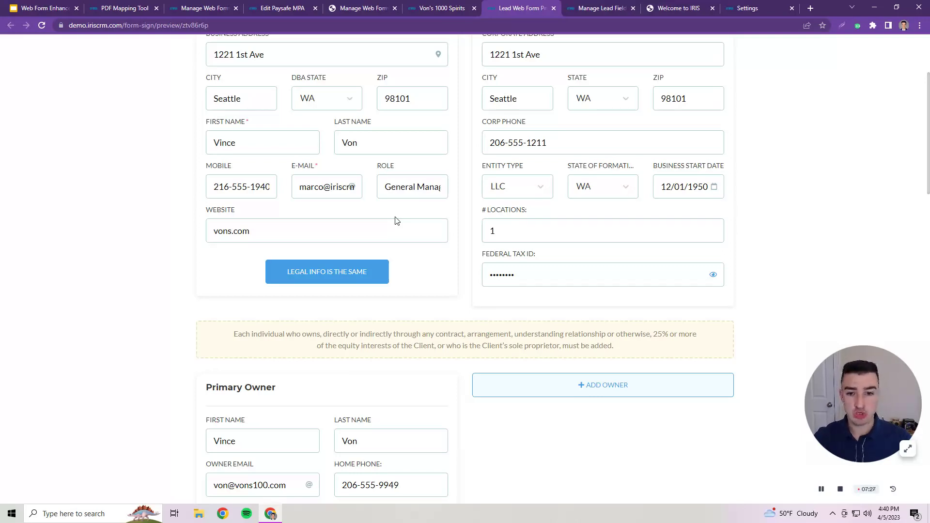
scroll(401, 231, down, 2)
scroll(409, 249, down, 12)
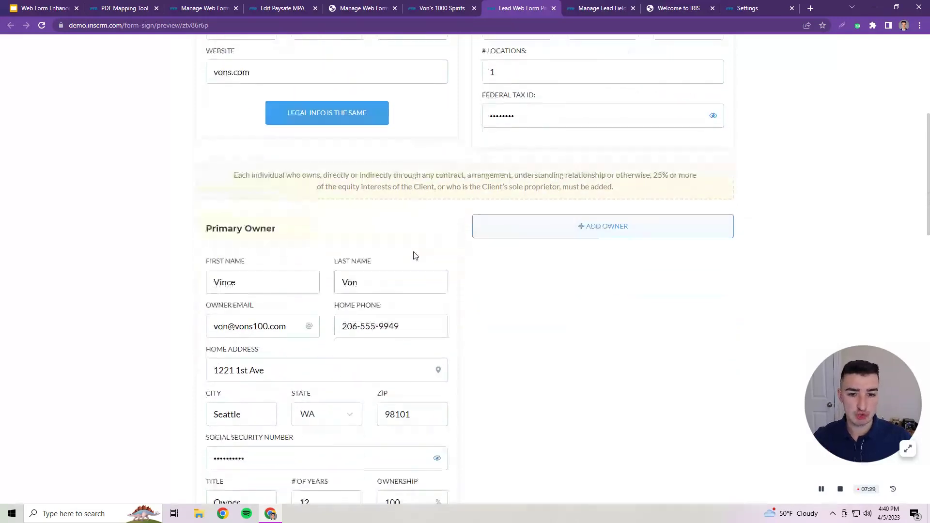
scroll(458, 260, down, 6)
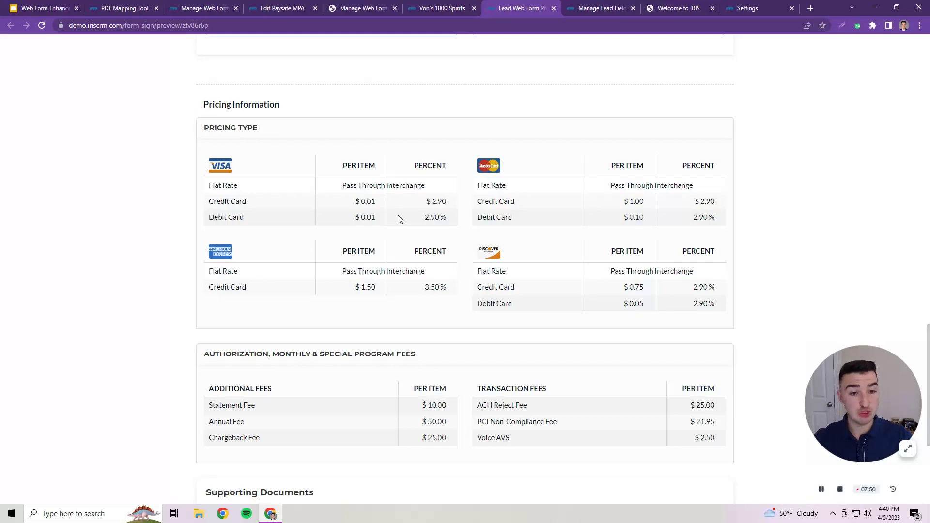
scroll(455, 310, down, 1)
scroll(411, 335, down, 1)
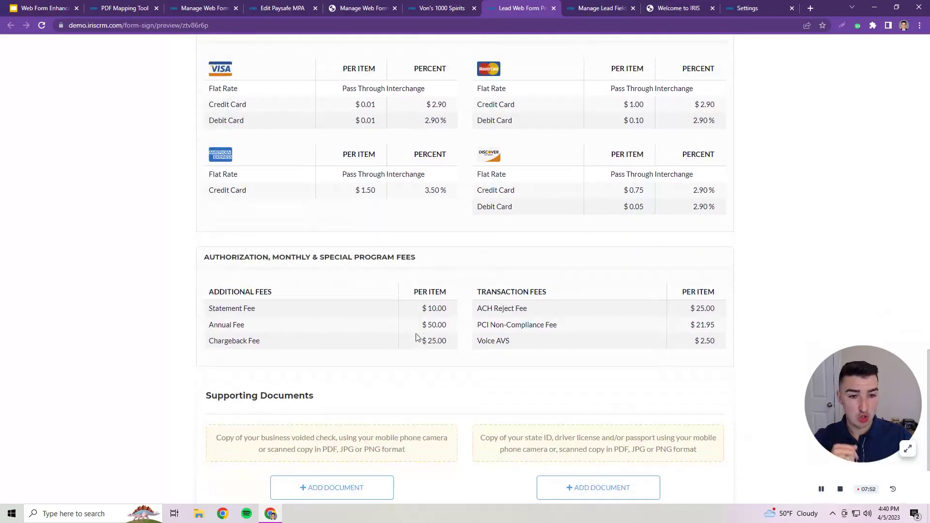
scroll(411, 336, down, 3)
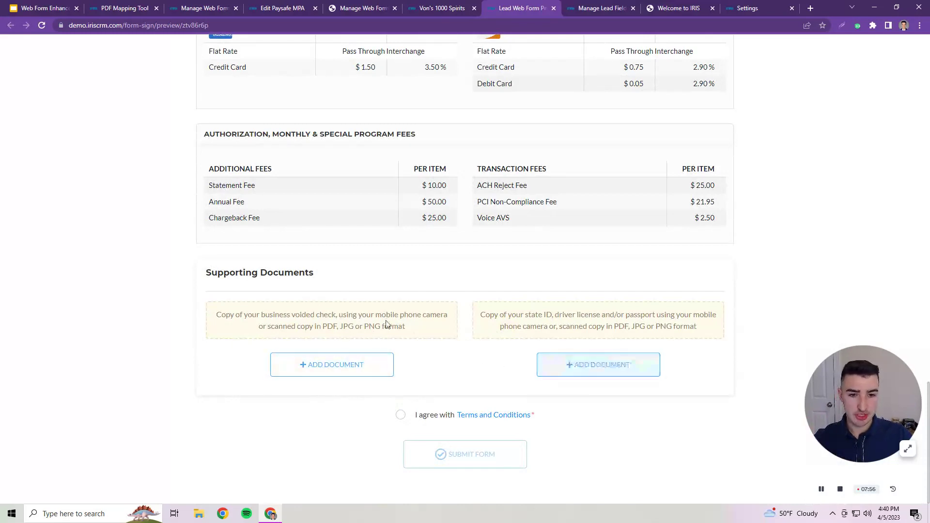
click(400, 416)
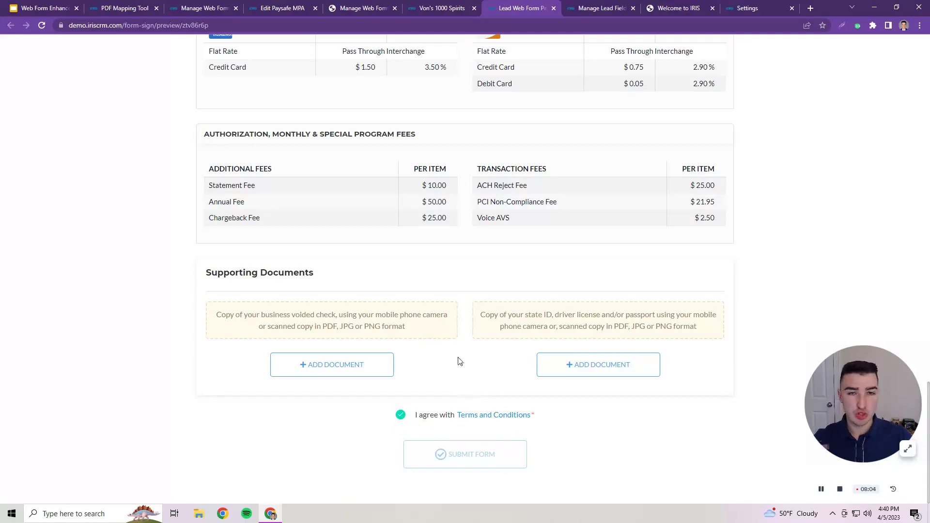
- Pass through Manage Lead Fields to the Web Forms dashboard and resend session 484
click(579, 9)
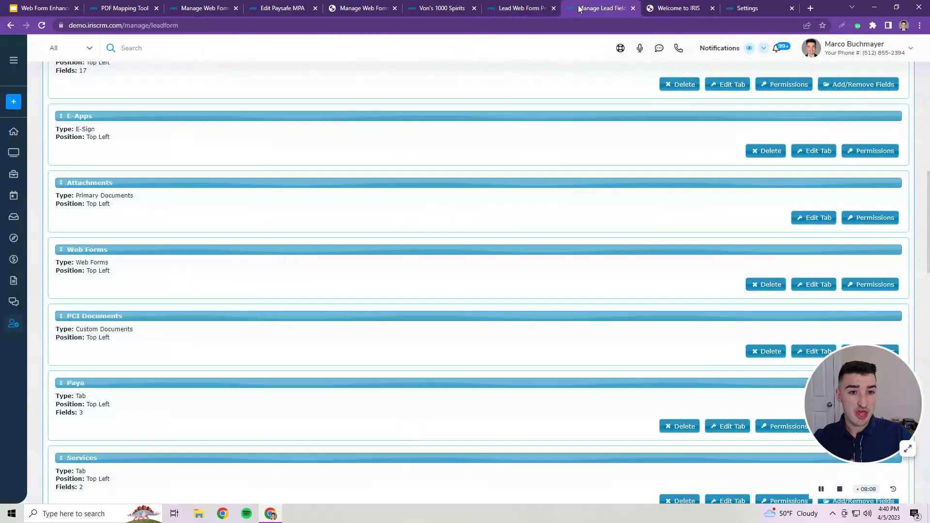
click(668, 5)
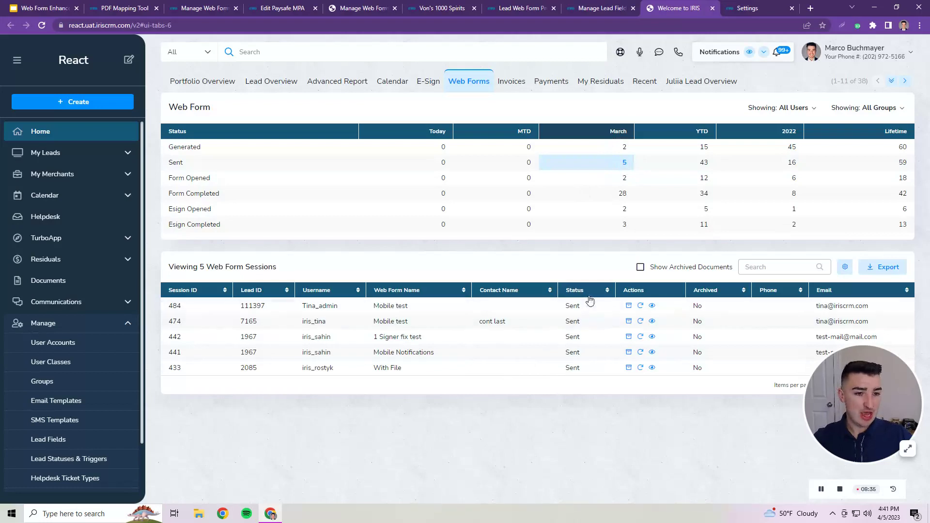
click(640, 306)
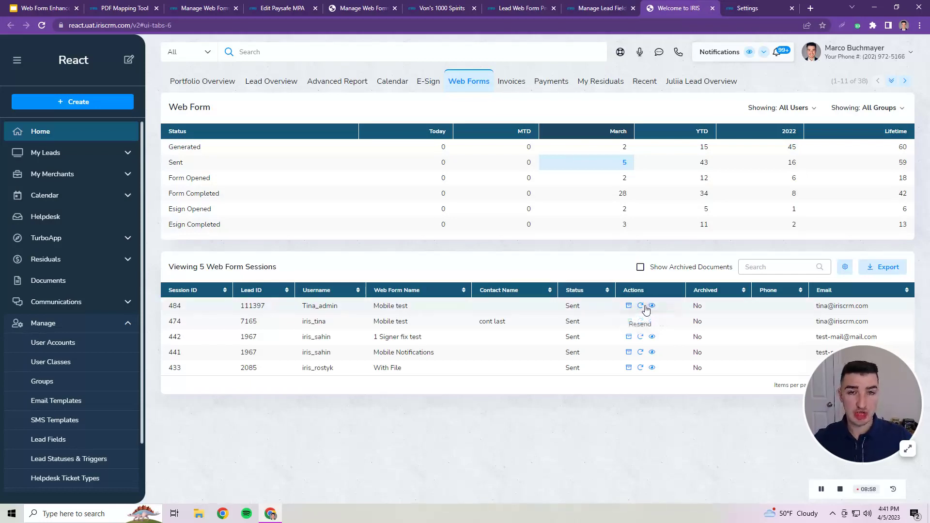
- Show the Notifications settings with Web Form Activity alerts on for mobile app, email and popup, then glance at recent notifications
click(746, 10)
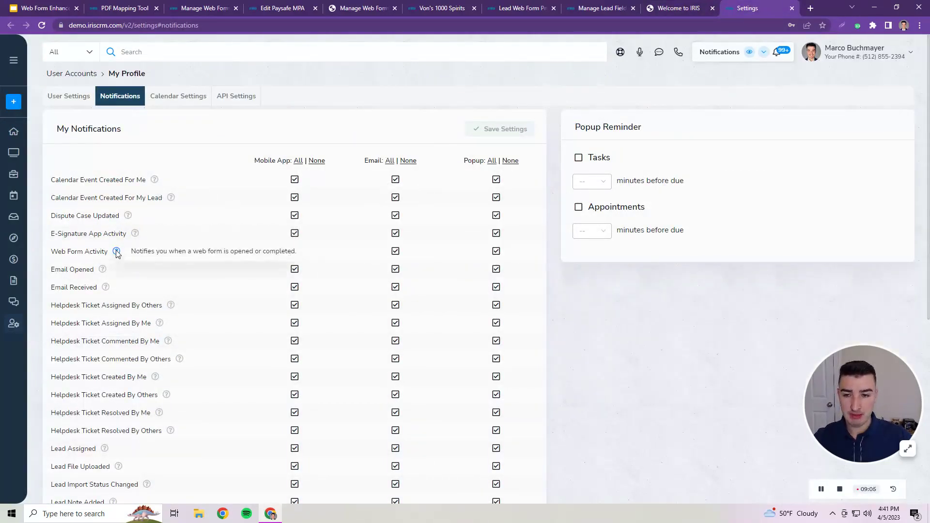
mouse_move(119, 255)
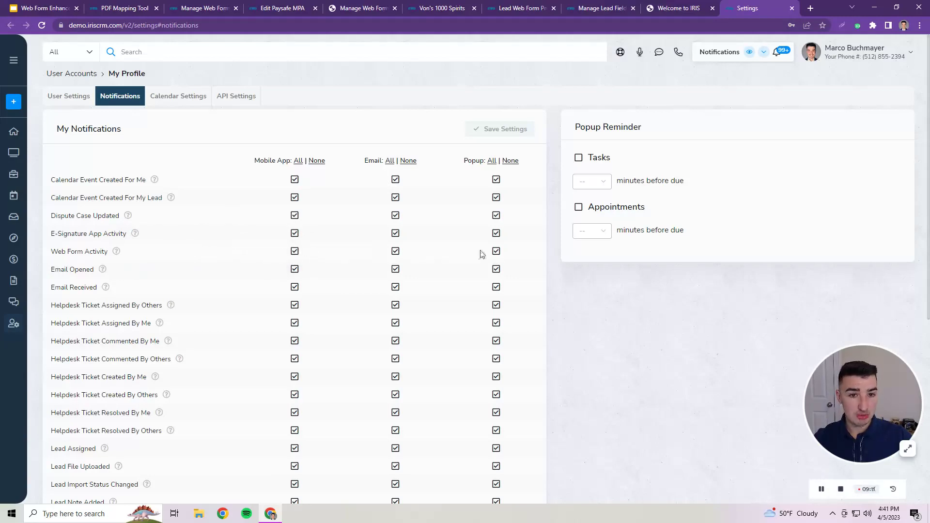
click(765, 54)
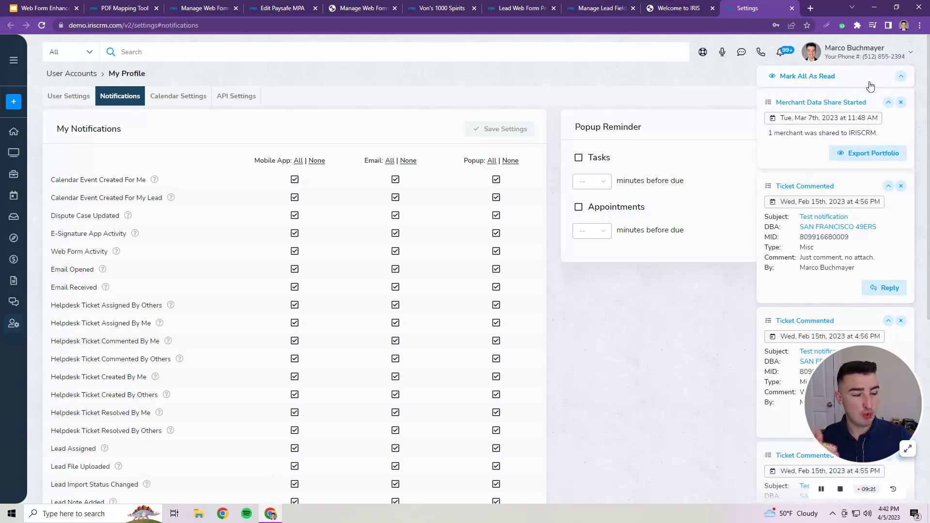
click(899, 79)
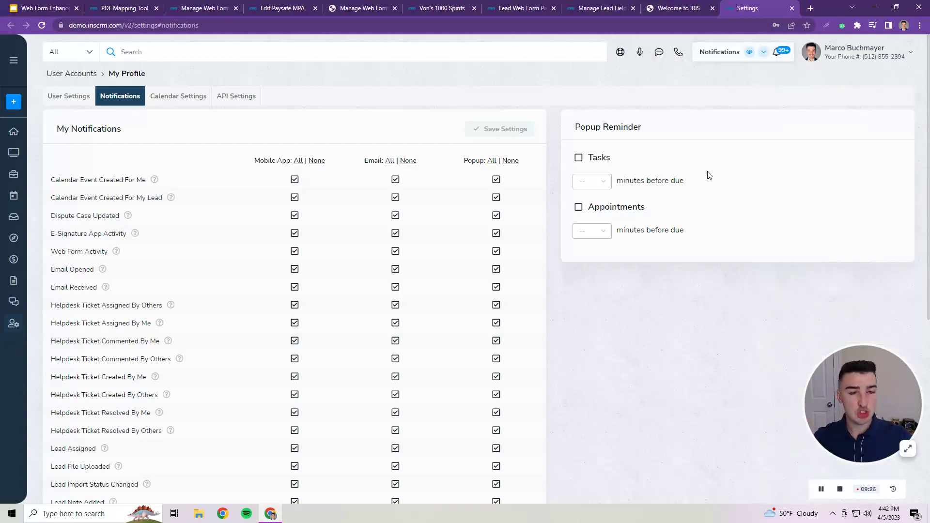